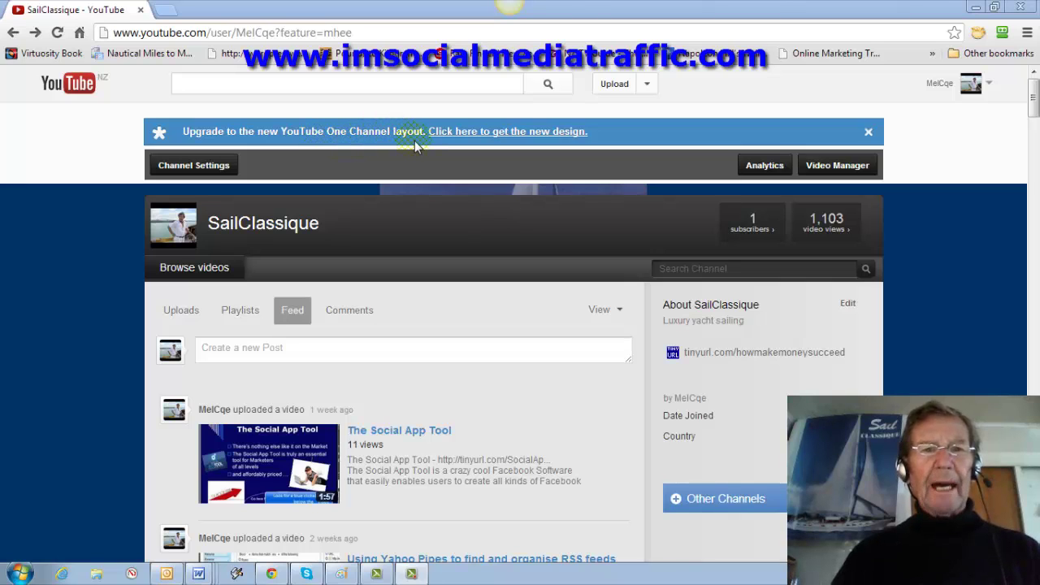
- Open the new channel design upgrade from the blue banner on the channel page
click(528, 140)
- Scroll the One Channel page down to its channel art section
drag(1028, 295, 1028, 523)
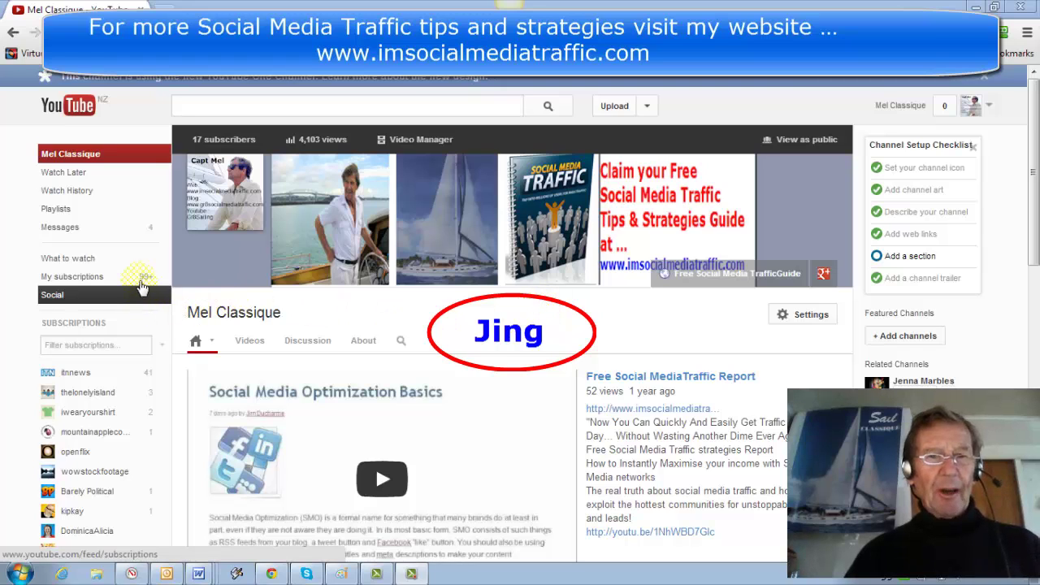
mouse_move(767, 242)
mouse_move(755, 396)
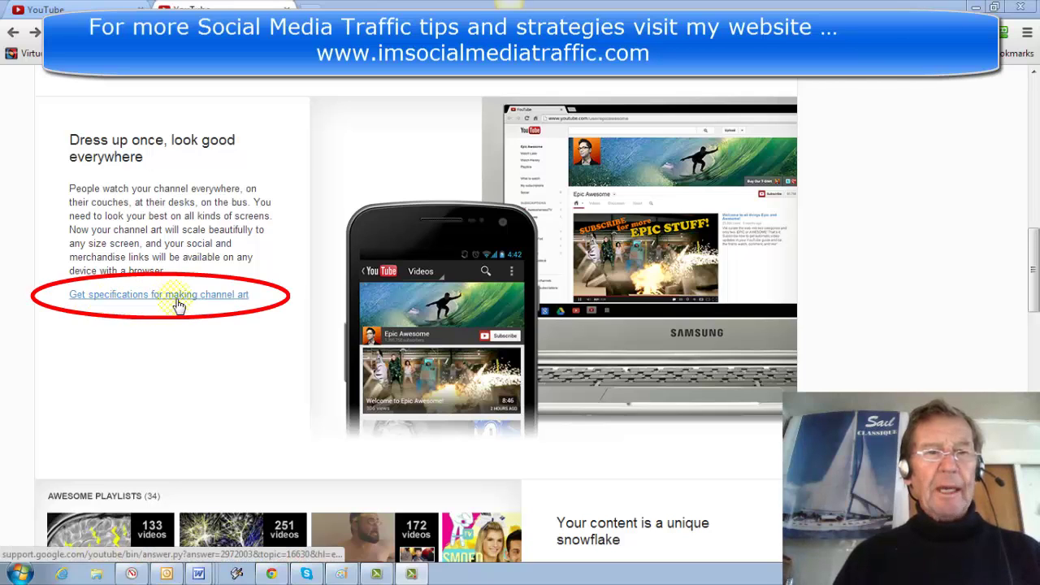
- Open the channel art specifications and scroll through the Channel Art Guidelines
click(174, 302)
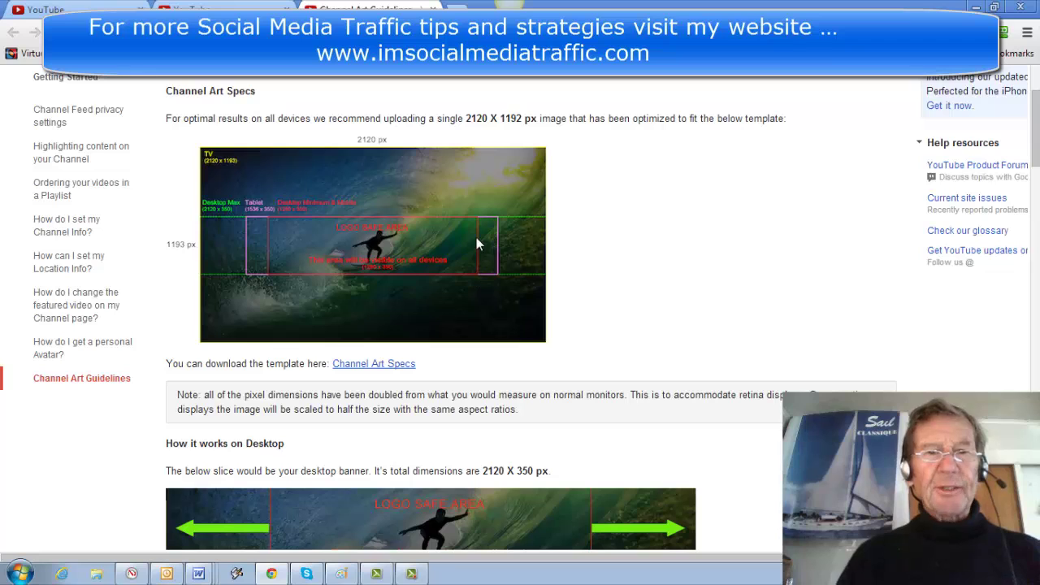
scroll(394, 260, down, 3)
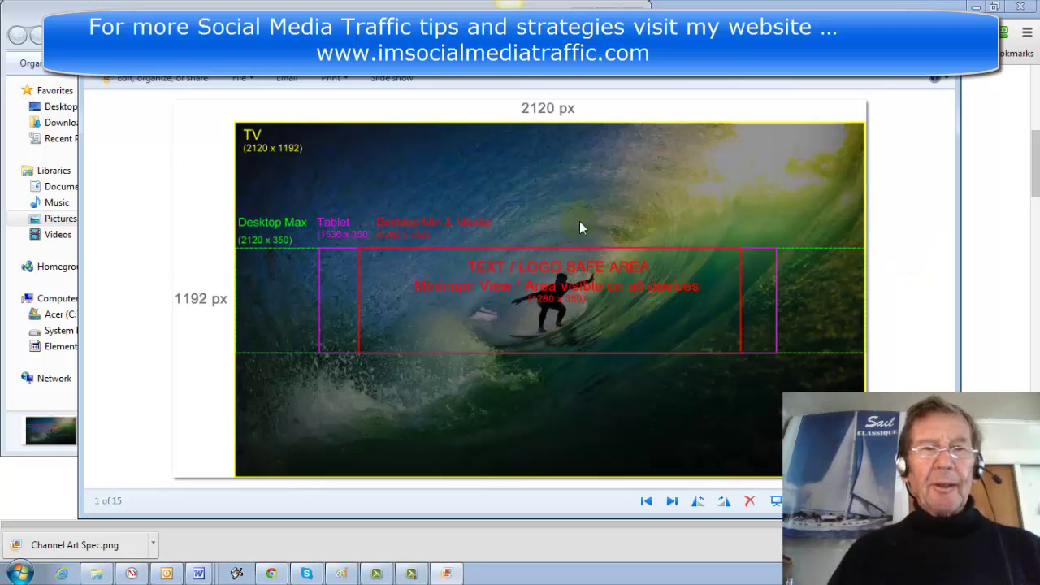
- View the 2120 x 1192 Channel Art Spec template, then bring up the Word promo text
click(238, 127)
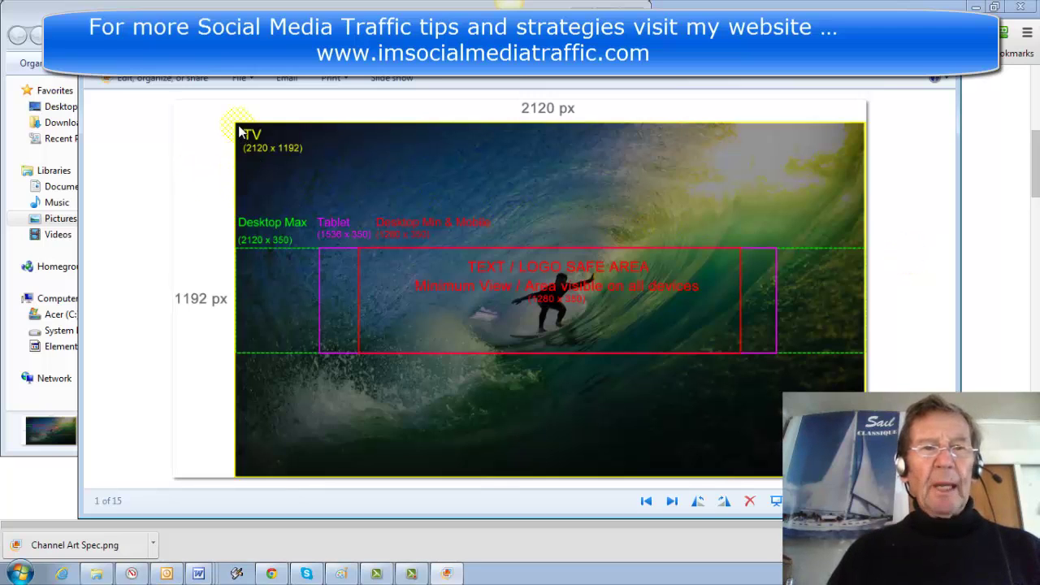
click(232, 477)
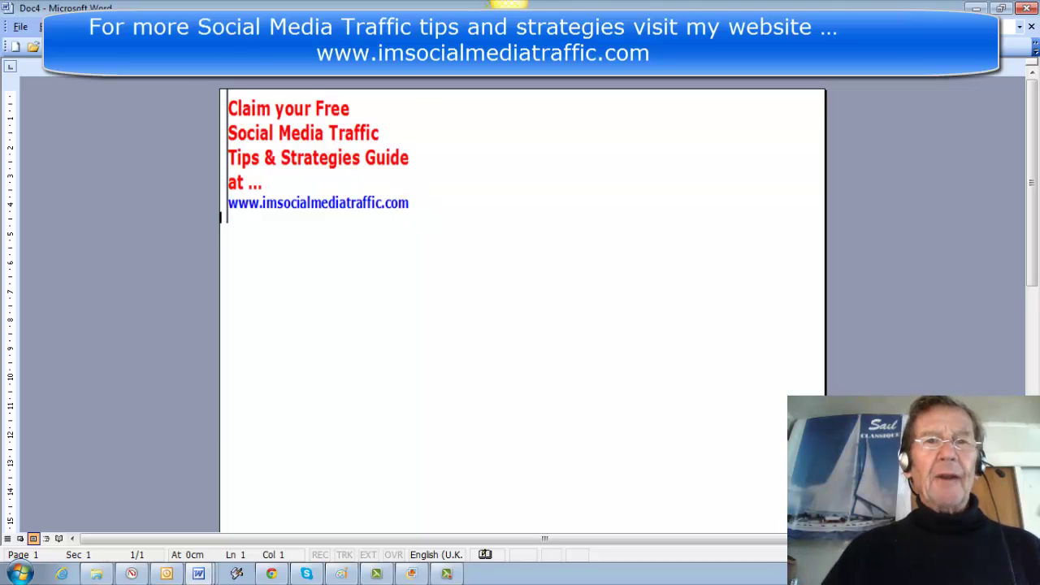
- Capture the red and blue promo text block with Jing and save the image
click(509, 5)
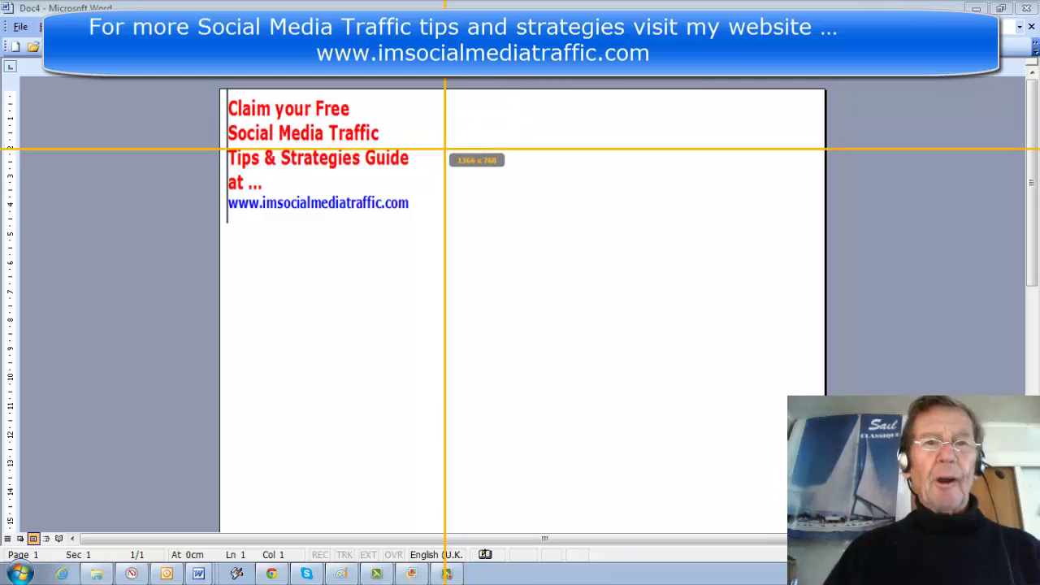
drag(415, 218, 221, 91)
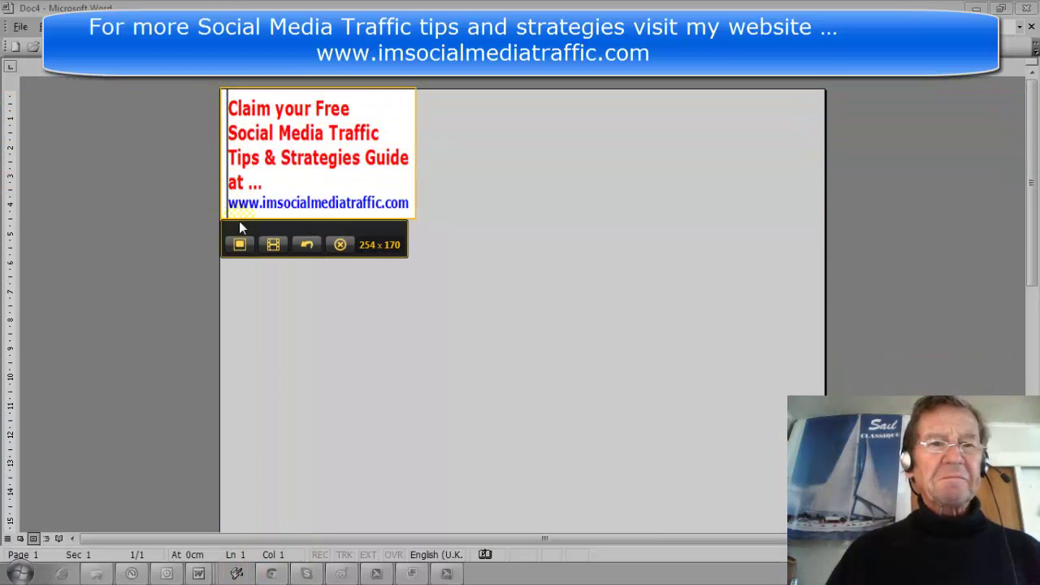
click(240, 246)
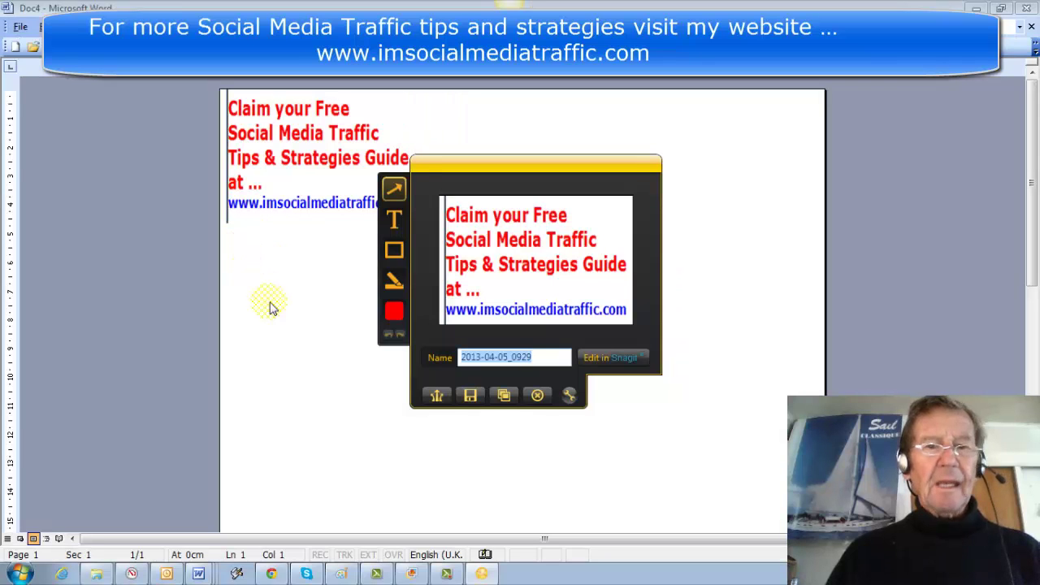
click(469, 395)
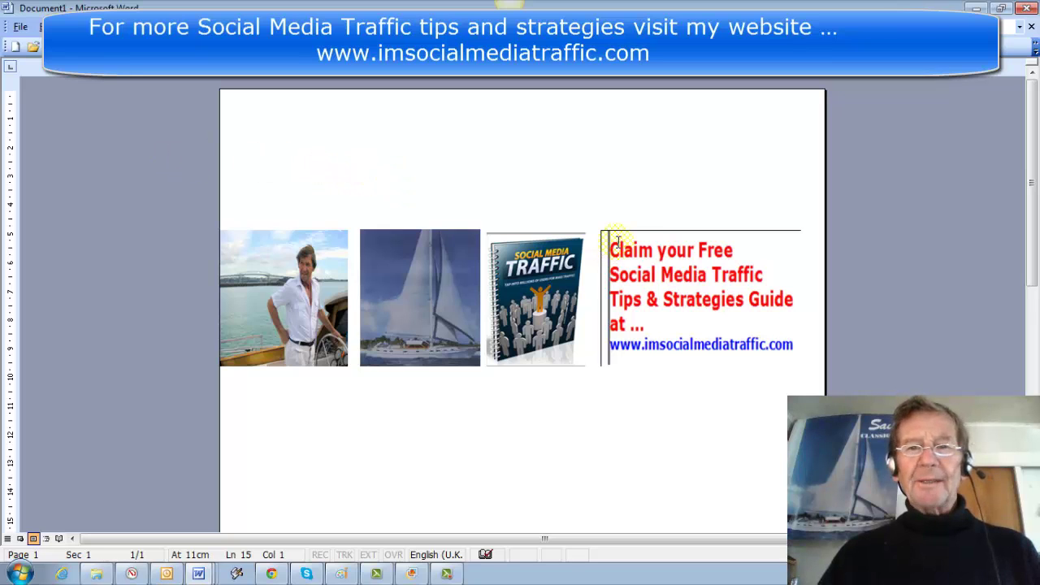
- Select the promo text, sailboat and photo in Word, undoing a trial photo resize
click(705, 290)
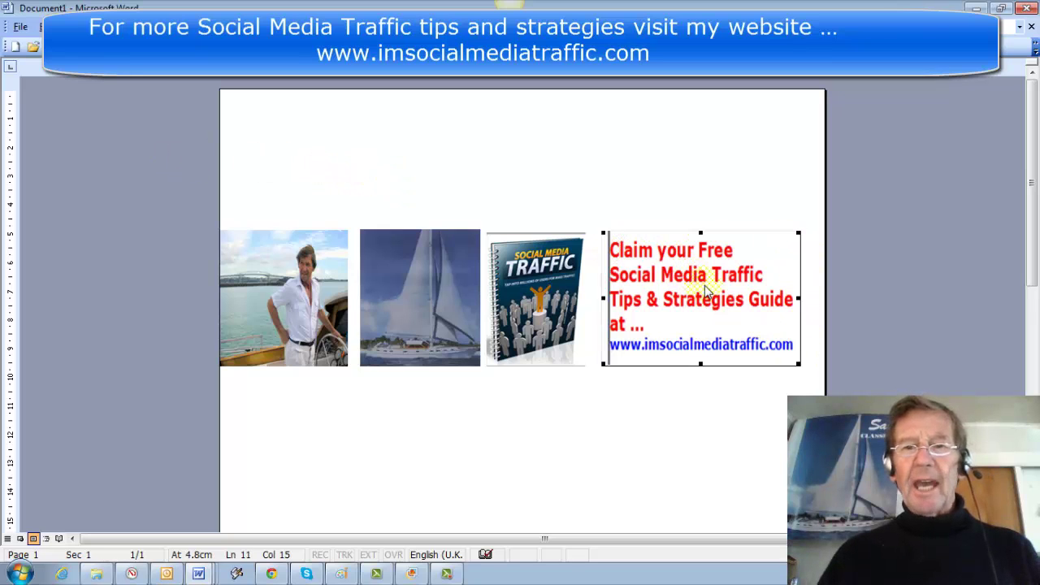
click(532, 300)
click(429, 294)
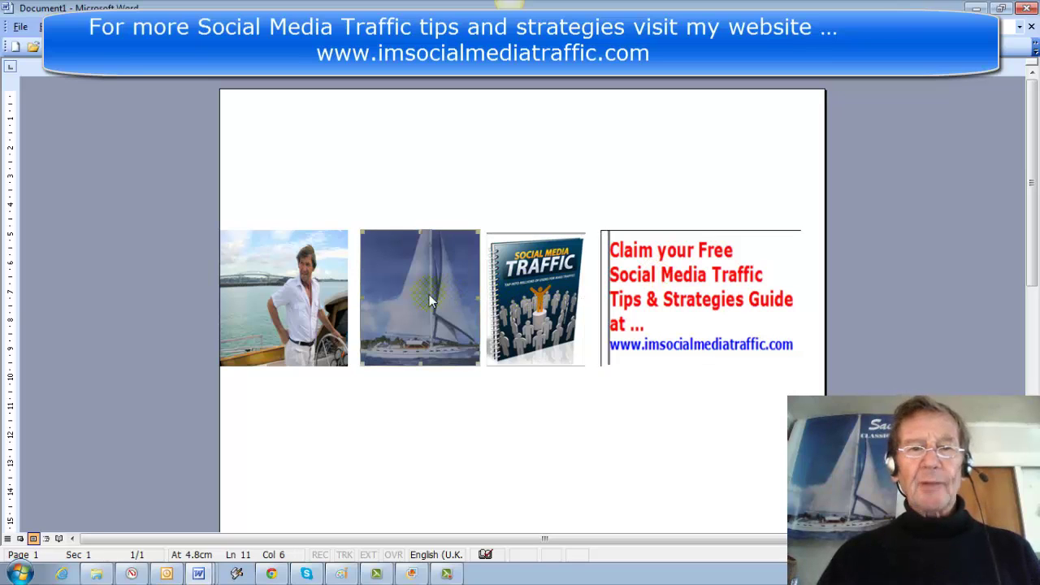
click(289, 296)
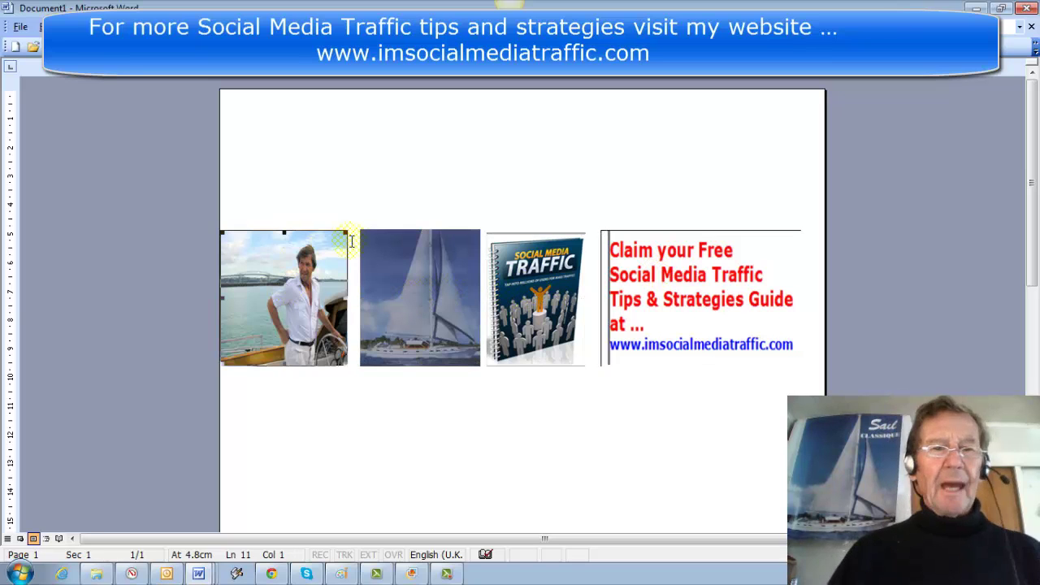
mouse_move(347, 231)
mouse_down()
mouse_move(321, 256)
mouse_move(333, 245)
mouse_up()
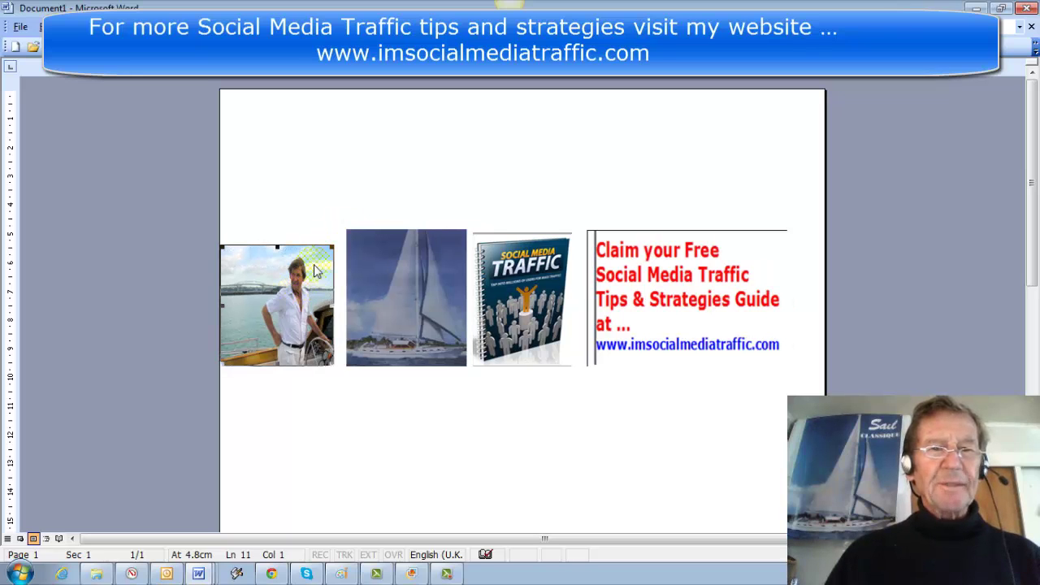
key(ctrl+z)
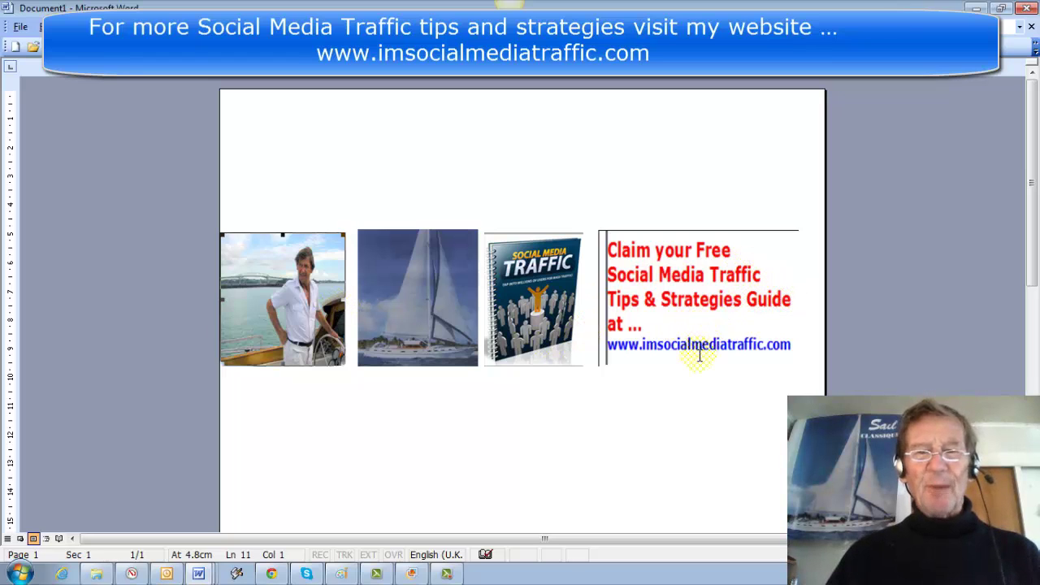
- Take a screen capture framing the whole row of banner images
key(F8)
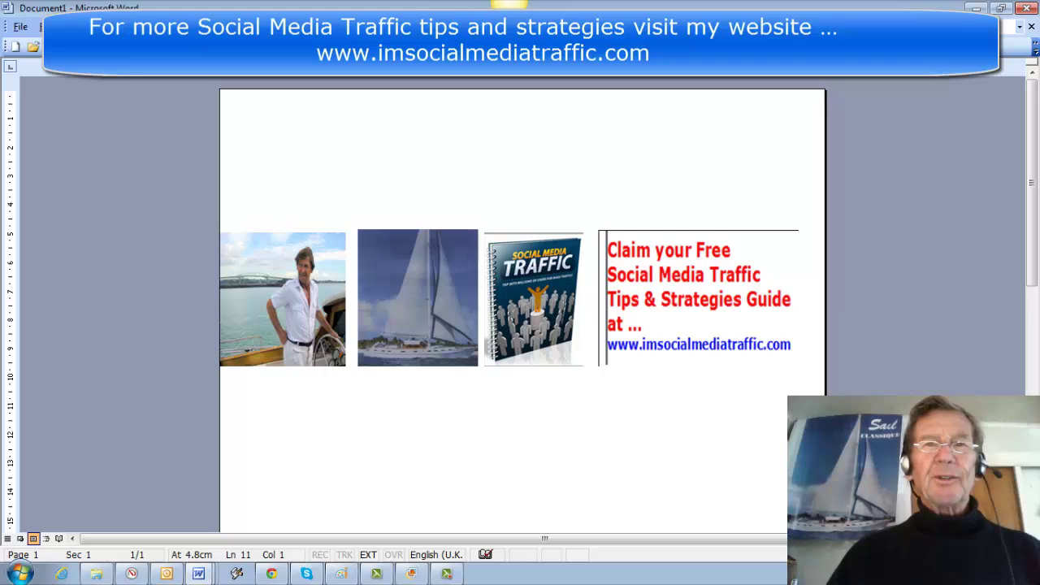
click(509, 6)
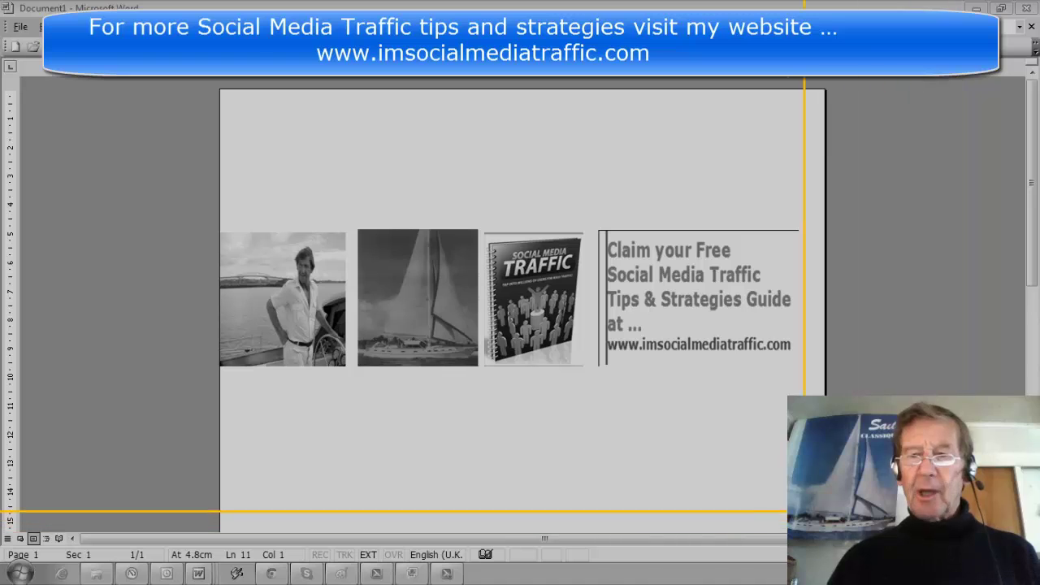
drag(818, 512, 19, 76)
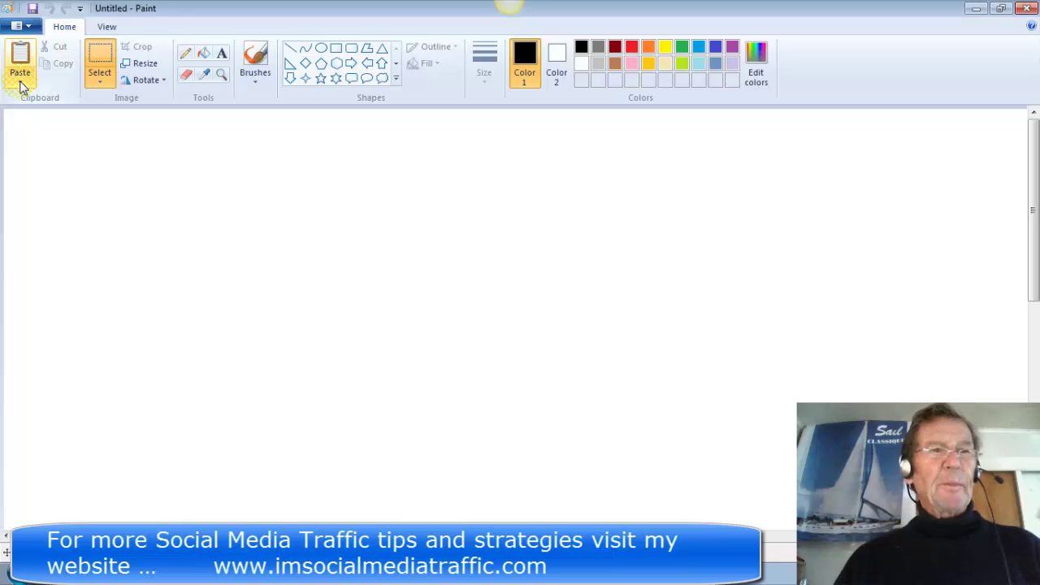
- Paste the saved banner capture from Pictures onto the blank Paint canvas
click(22, 81)
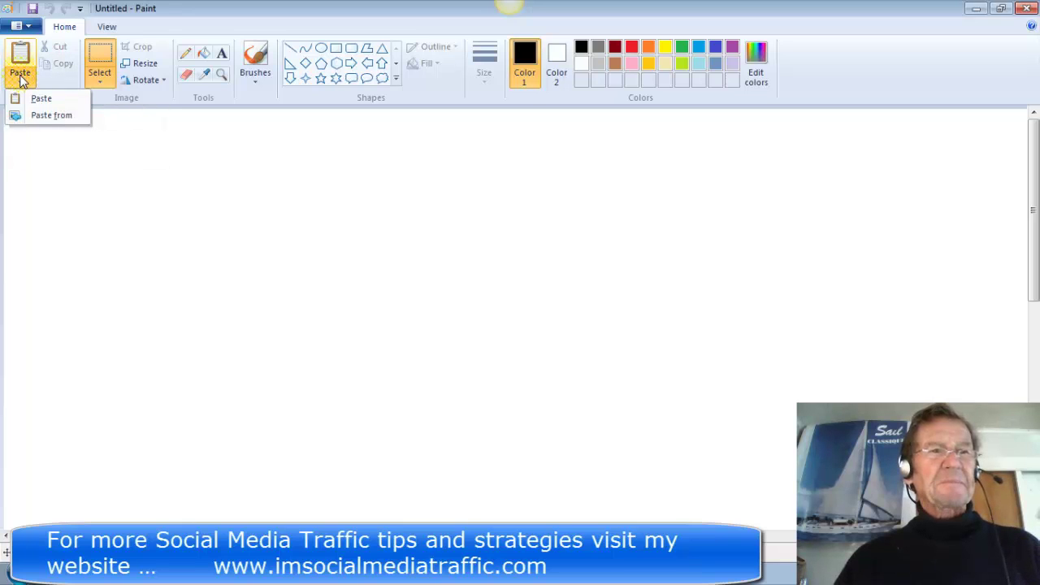
click(49, 117)
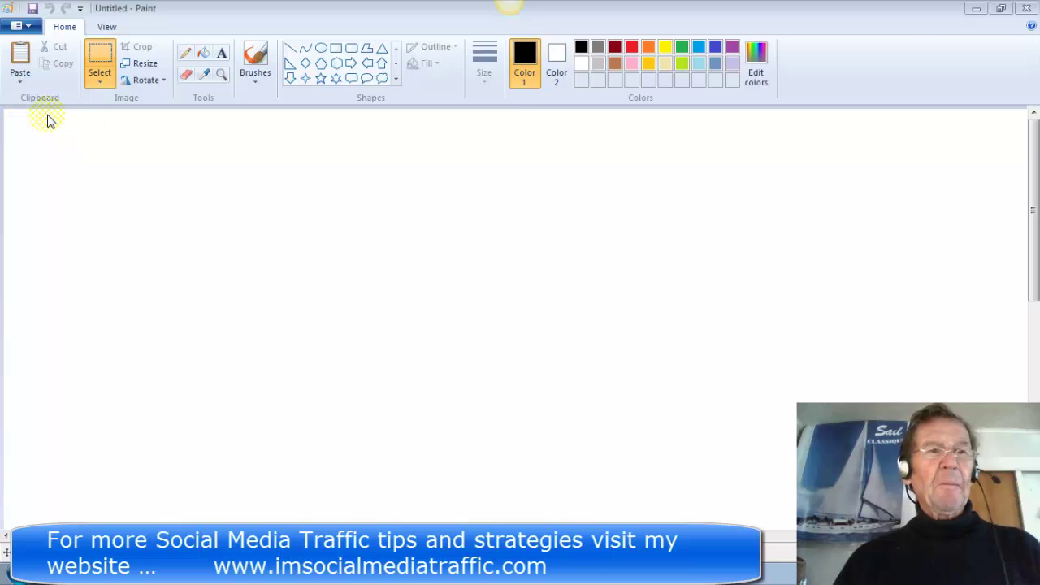
drag(507, 162, 509, 248)
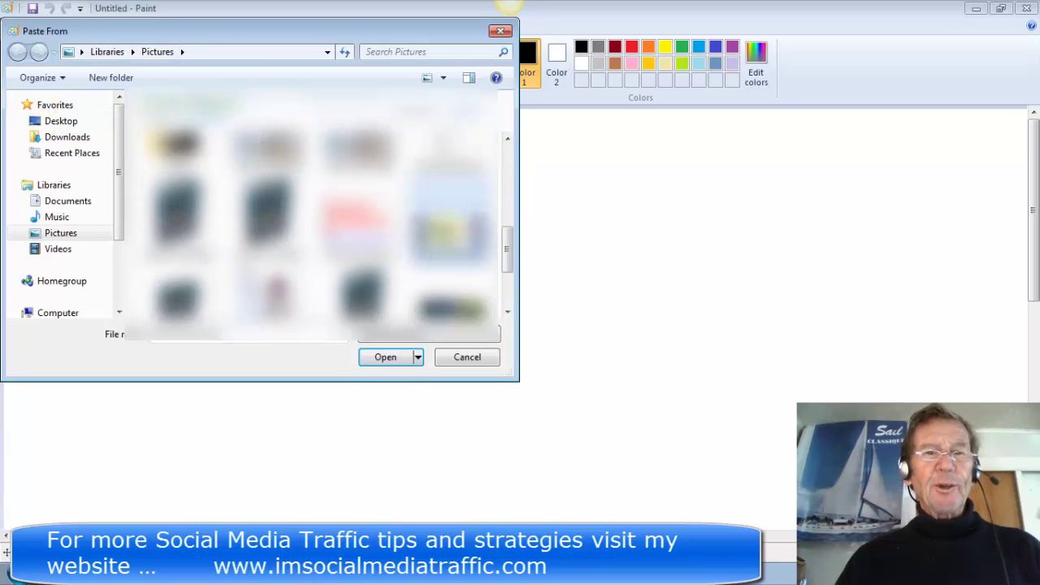
click(387, 359)
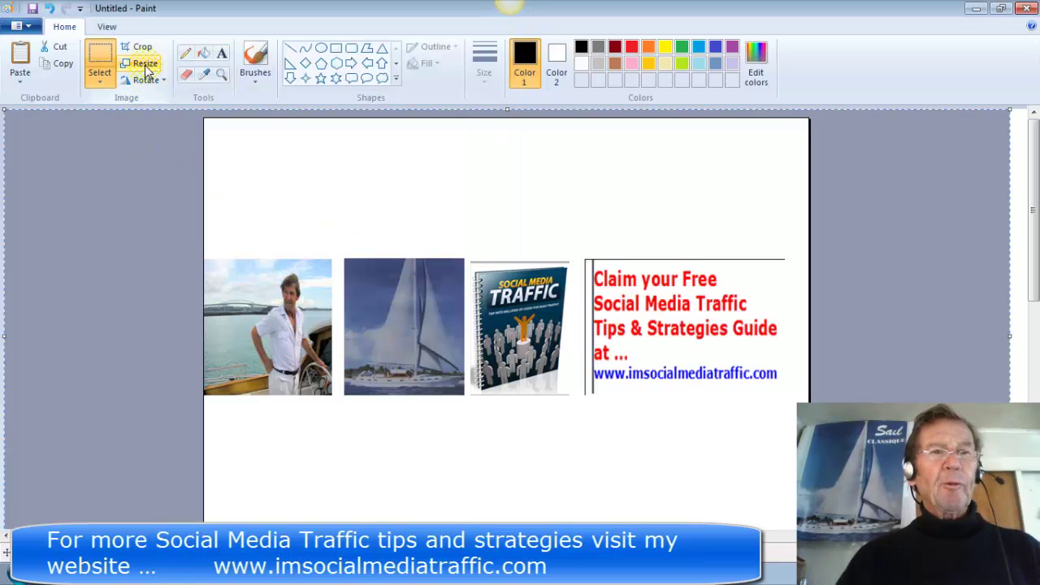
click(146, 65)
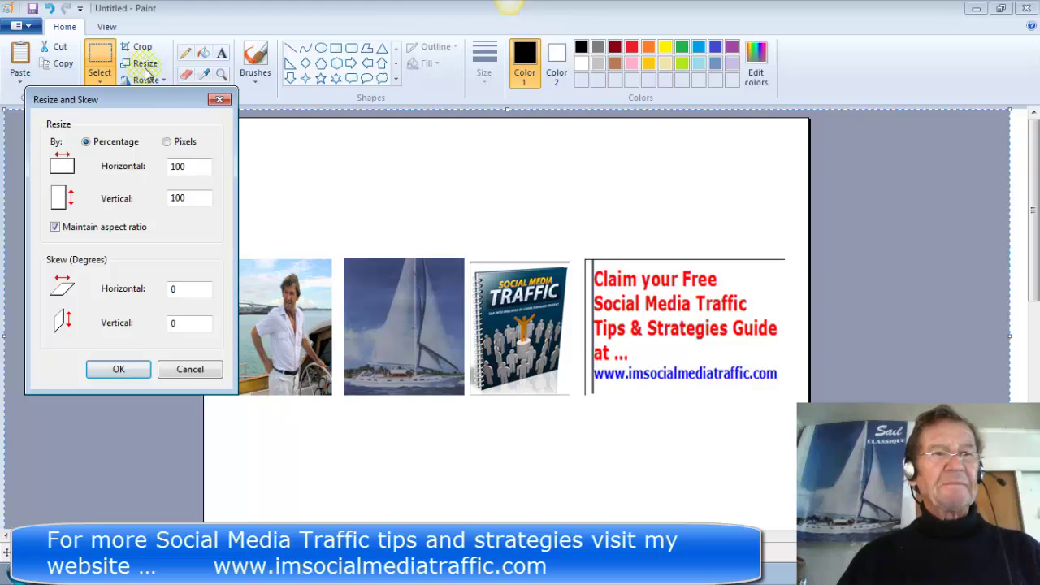
- Stretch the banner to 2120 x 1192 pixels with Maintain aspect ratio turned off
click(167, 143)
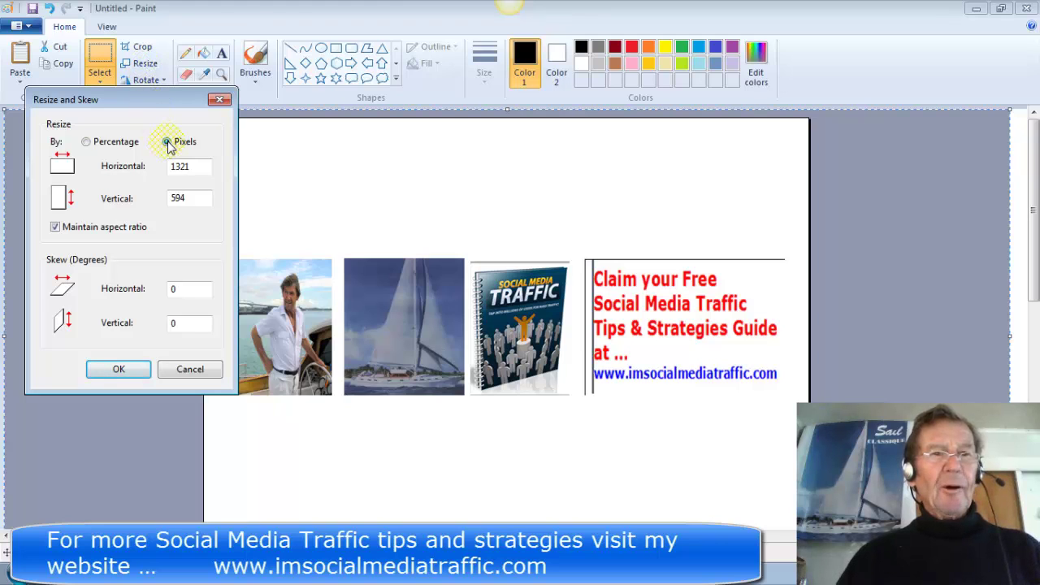
click(54, 228)
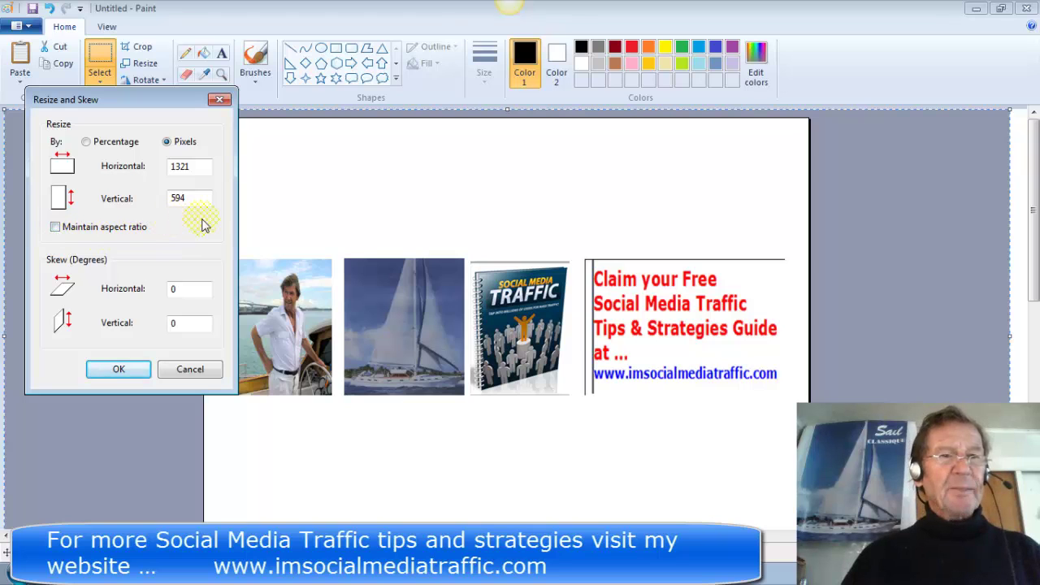
click(194, 166)
double_click(169, 166)
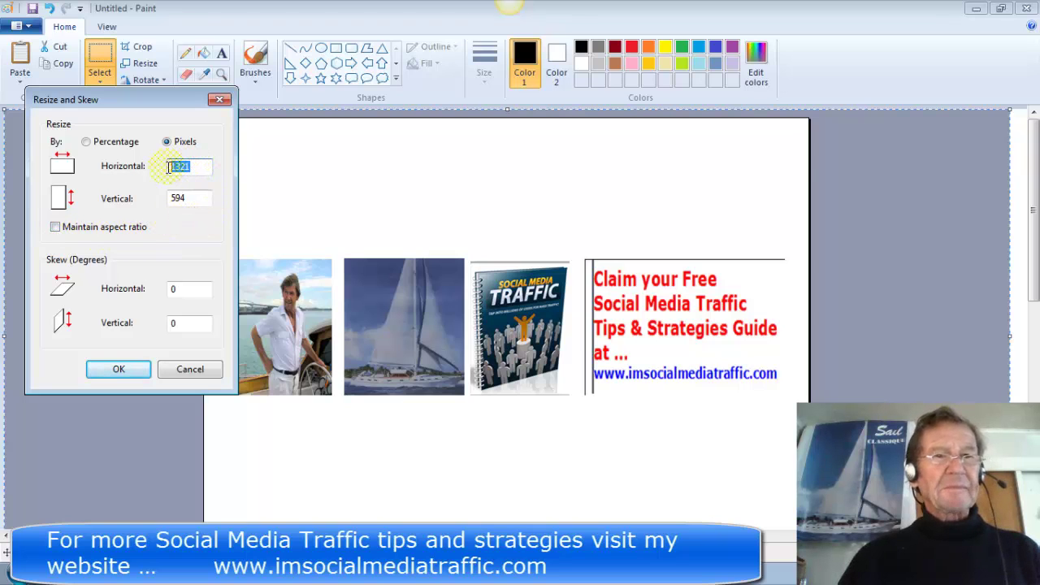
key(BackSpace)
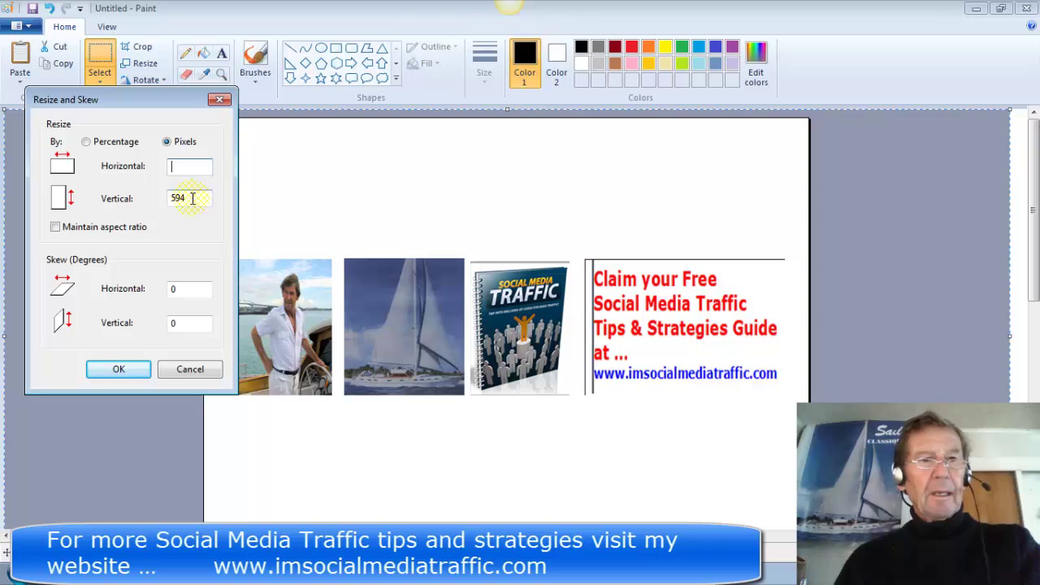
double_click(172, 198)
key(BackSpace)
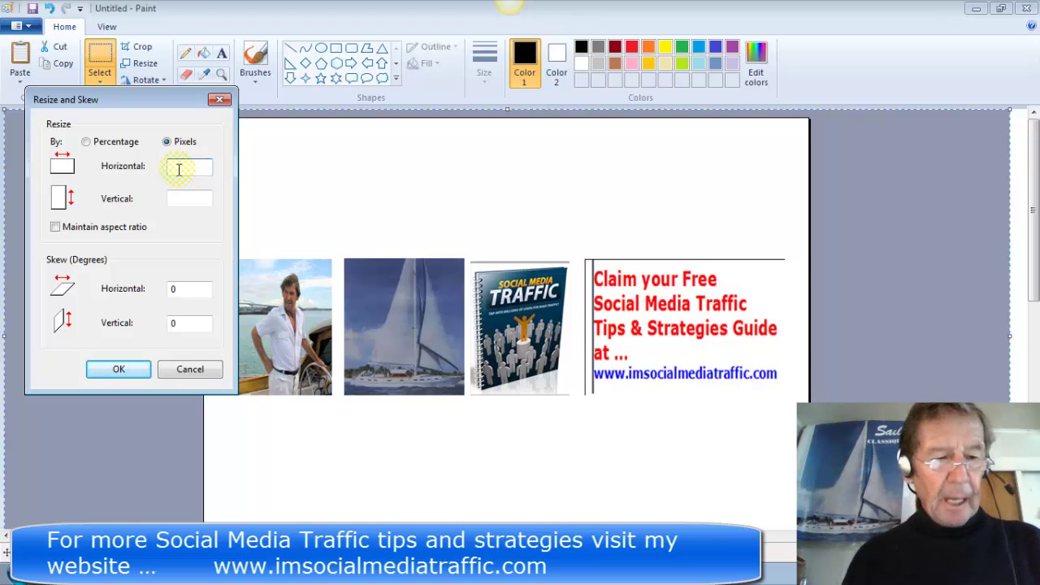
text(2120)
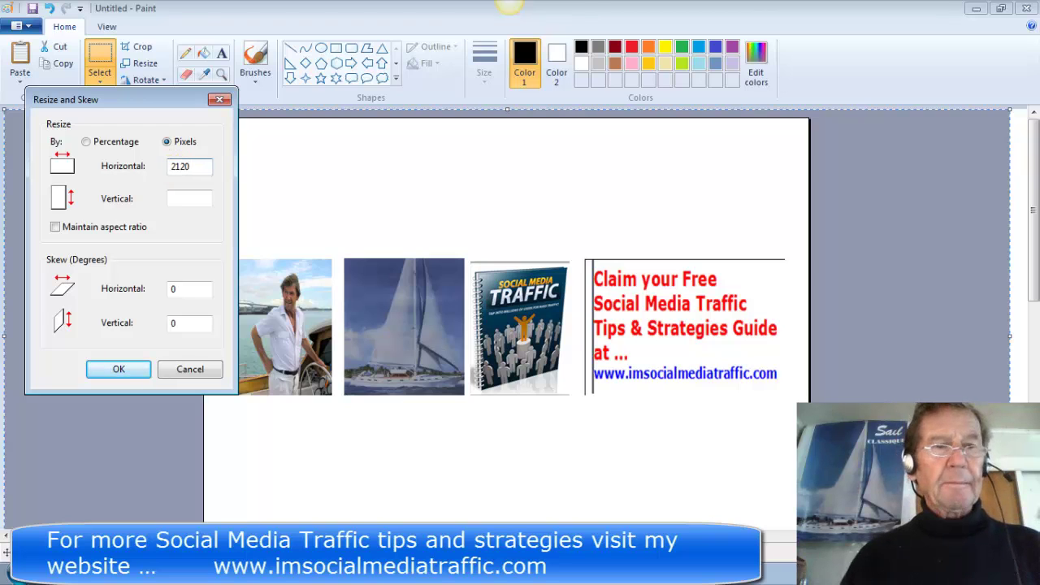
click(172, 198)
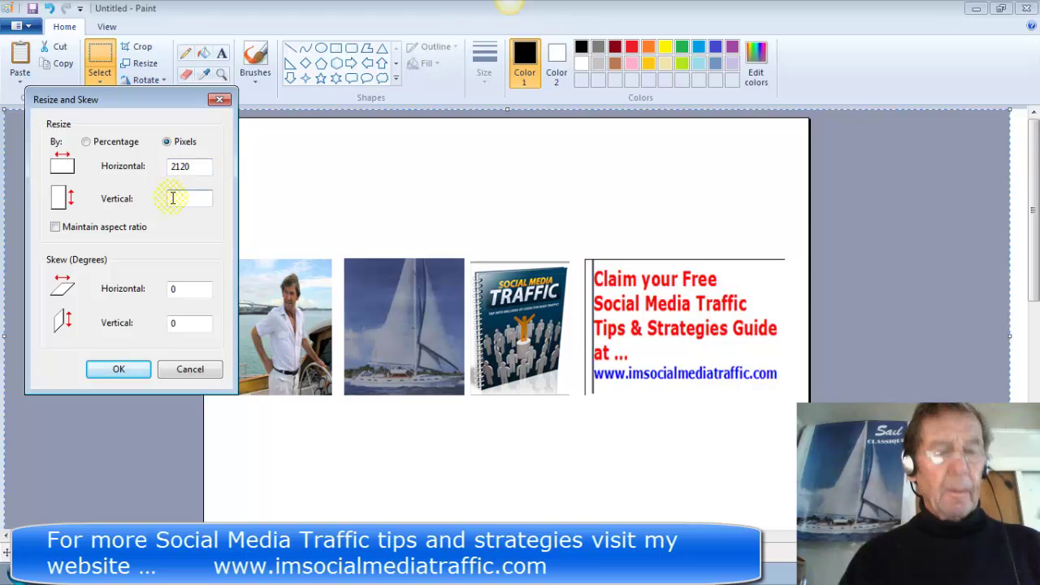
text(11)
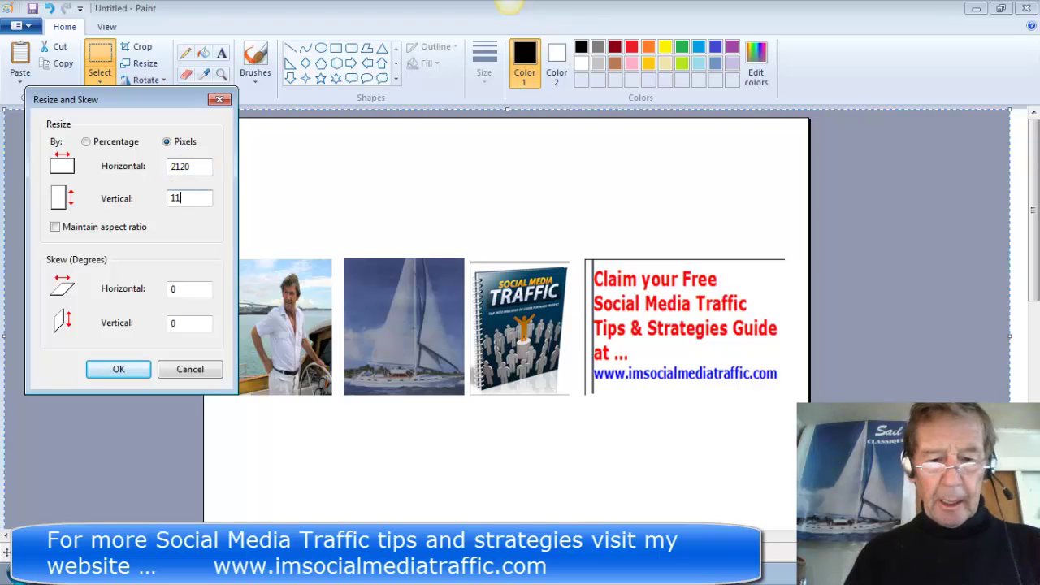
text(92)
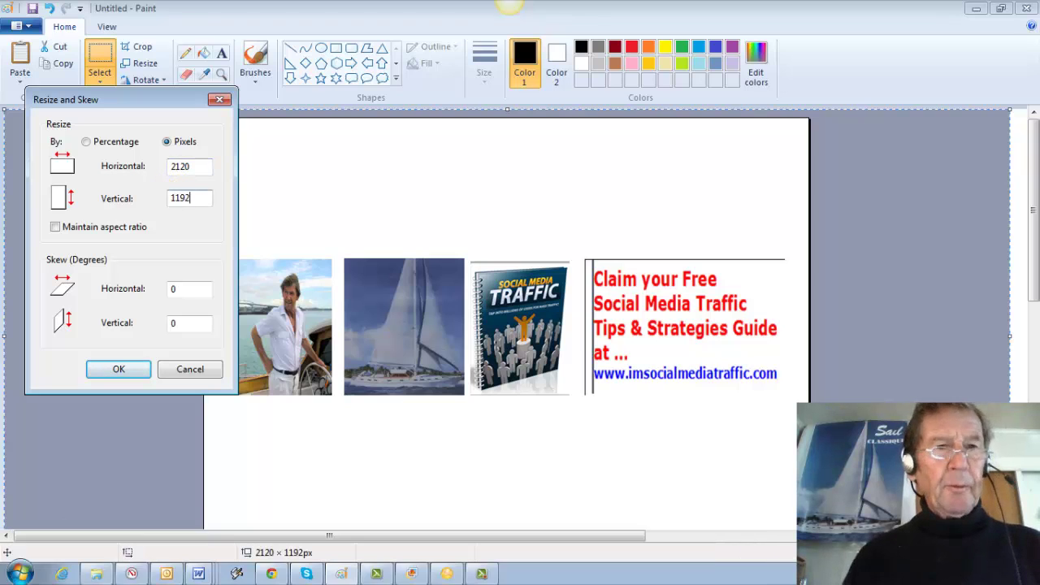
click(119, 372)
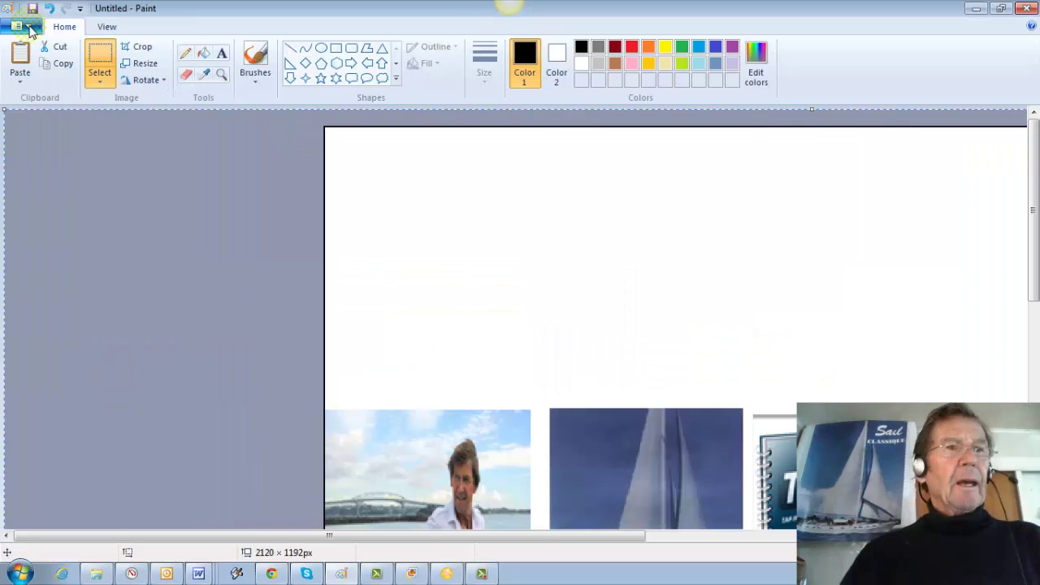
- Save the banner as a PNG picture named 'channel art'
click(23, 26)
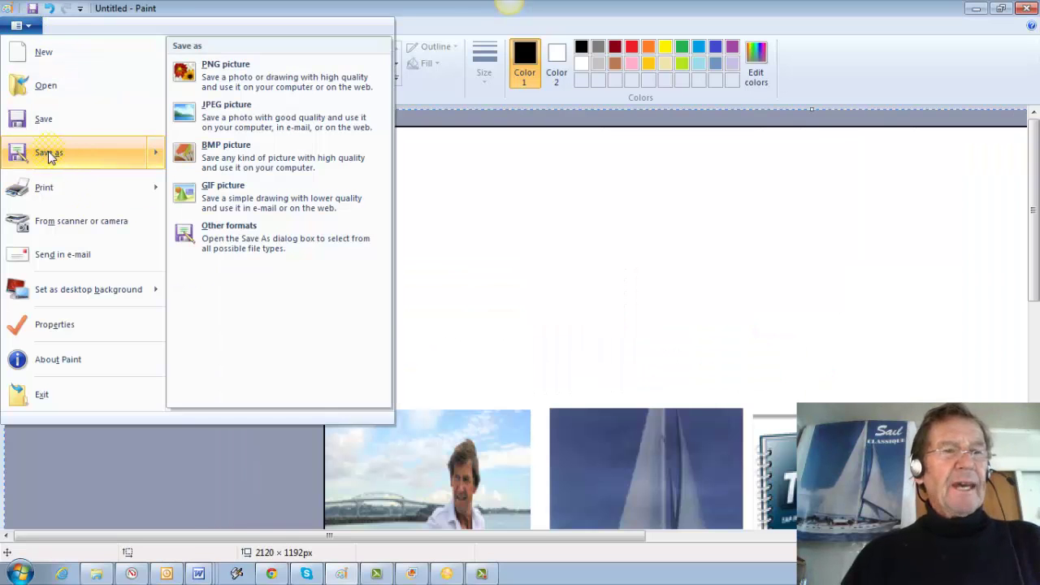
click(47, 153)
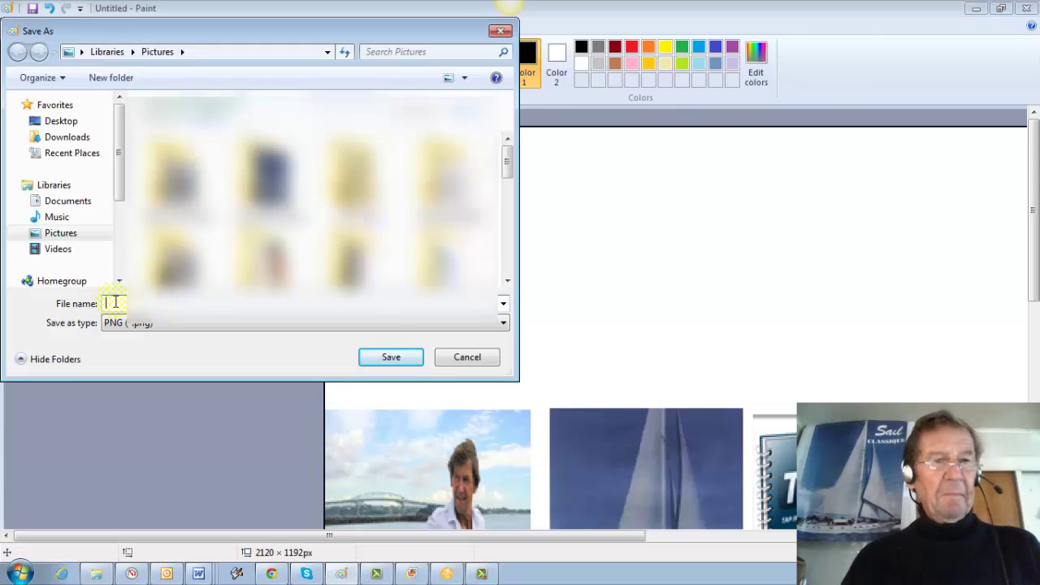
text(chan)
click(392, 358)
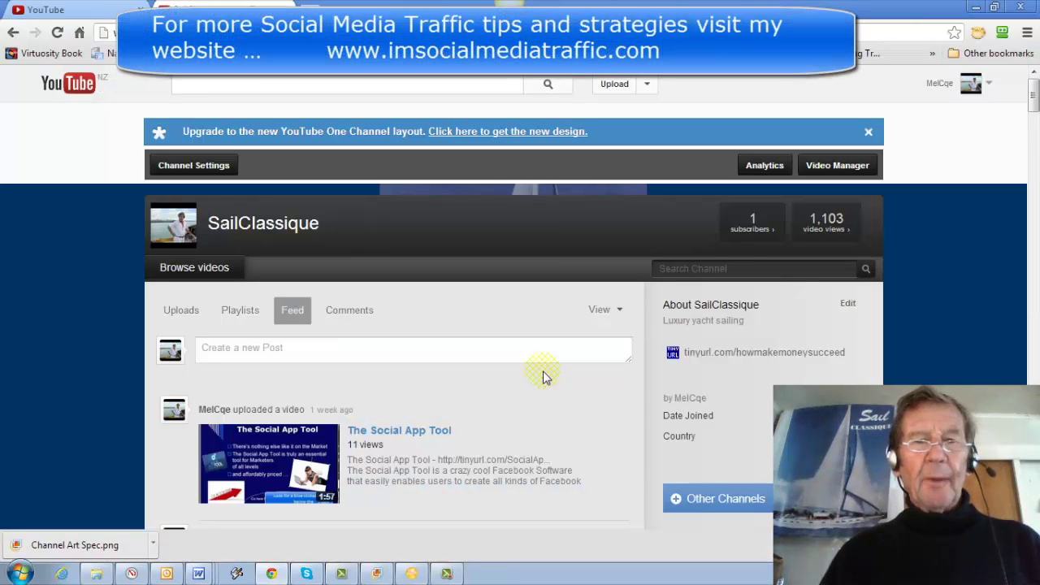
- Open the new channel design page and start the switch with Get started
click(493, 137)
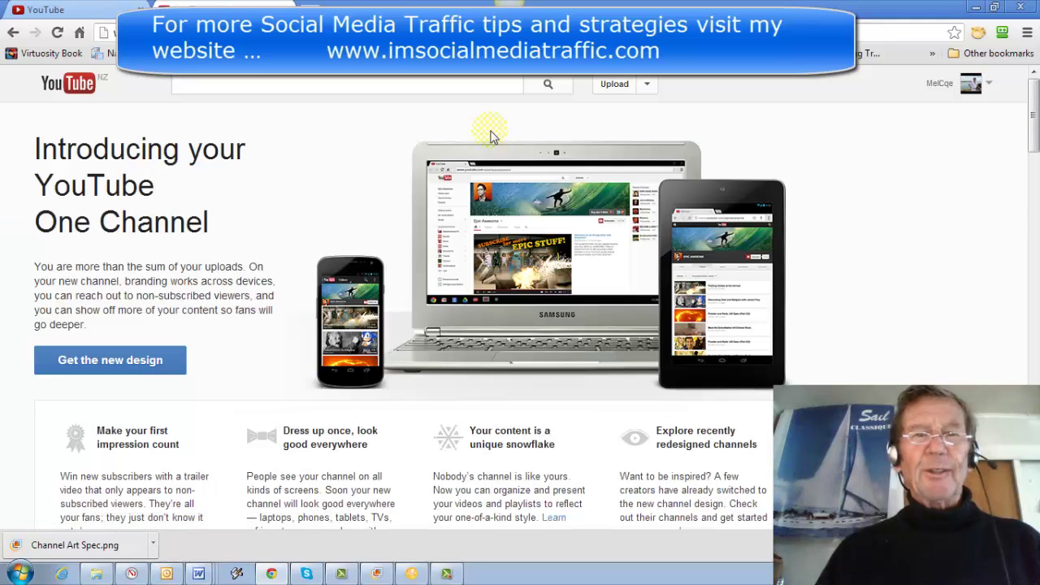
drag(1030, 143, 1032, 513)
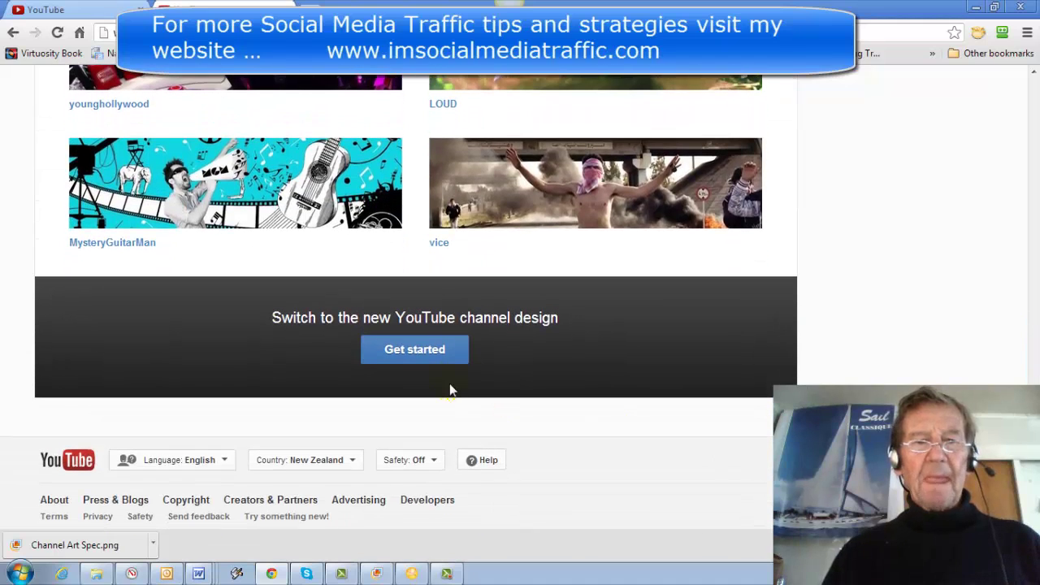
click(416, 461)
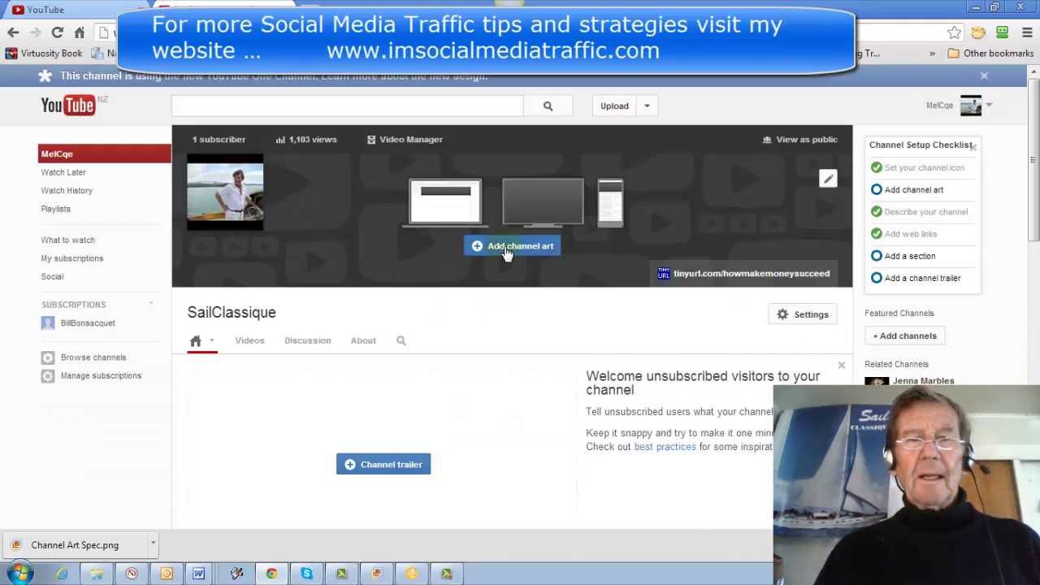
- Upload the banner image from the computer as channel art, previewing it for desktop, TV and mobile
click(506, 248)
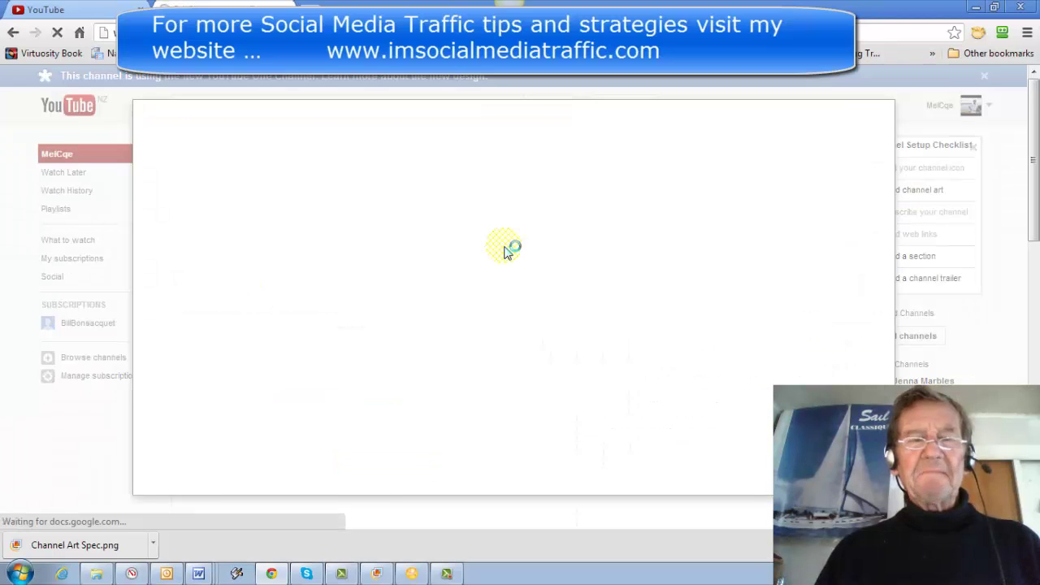
click(566, 318)
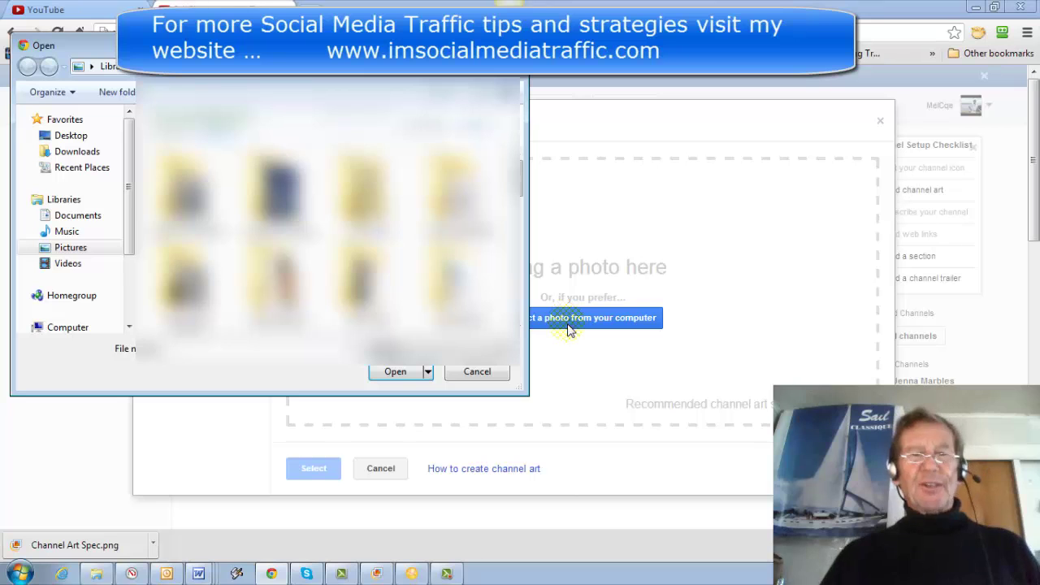
drag(521, 191, 524, 264)
click(402, 371)
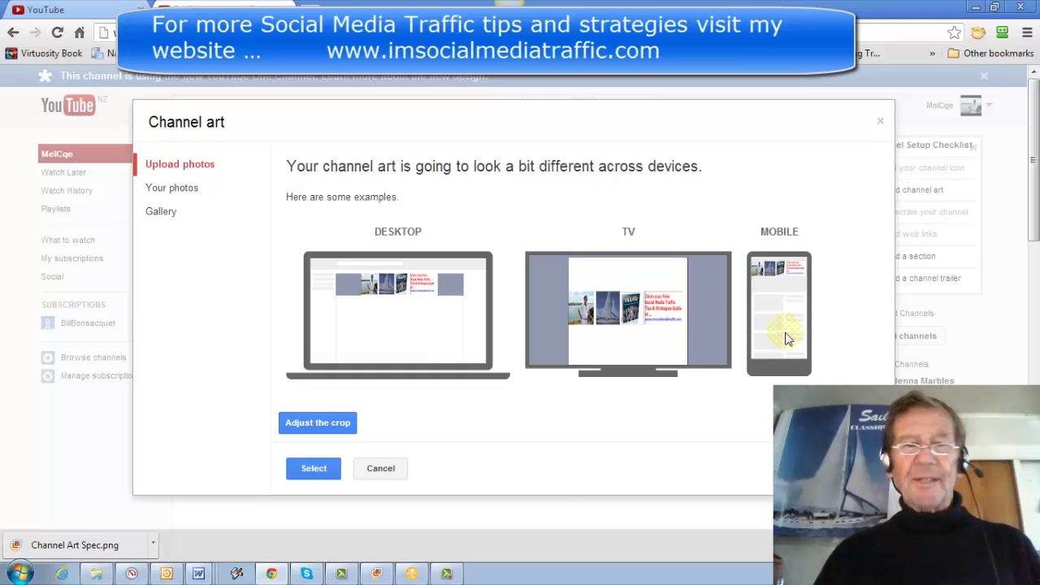
- Review the banner's crop region and apply it as the SailClassique channel art
click(317, 422)
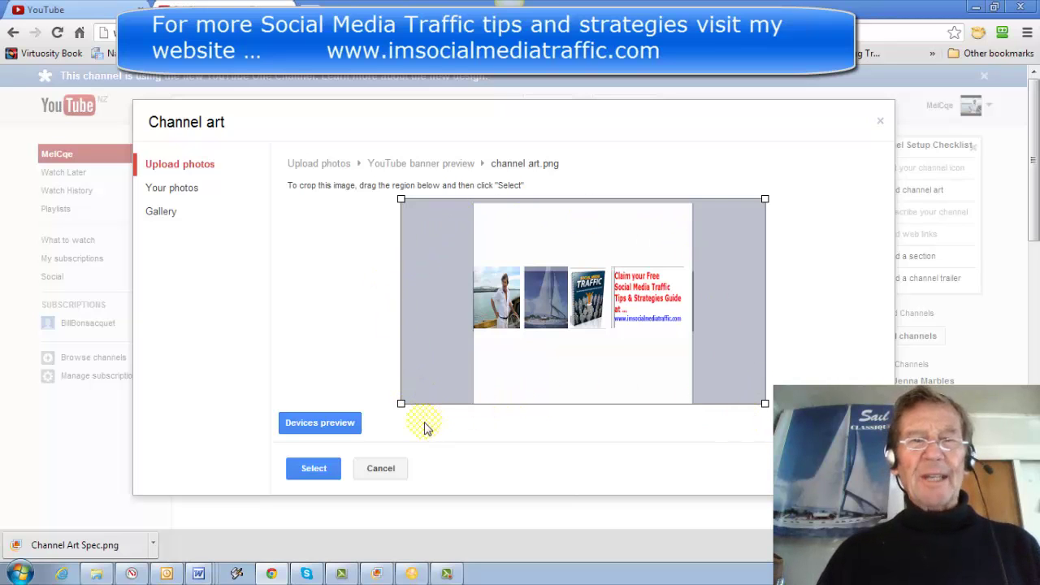
click(314, 468)
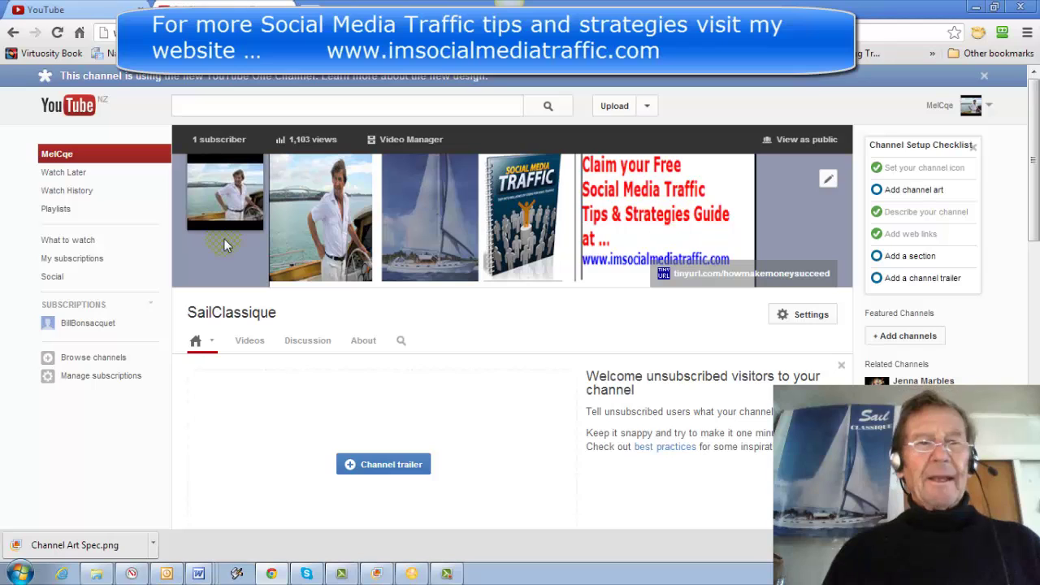
mouse_move(254, 220)
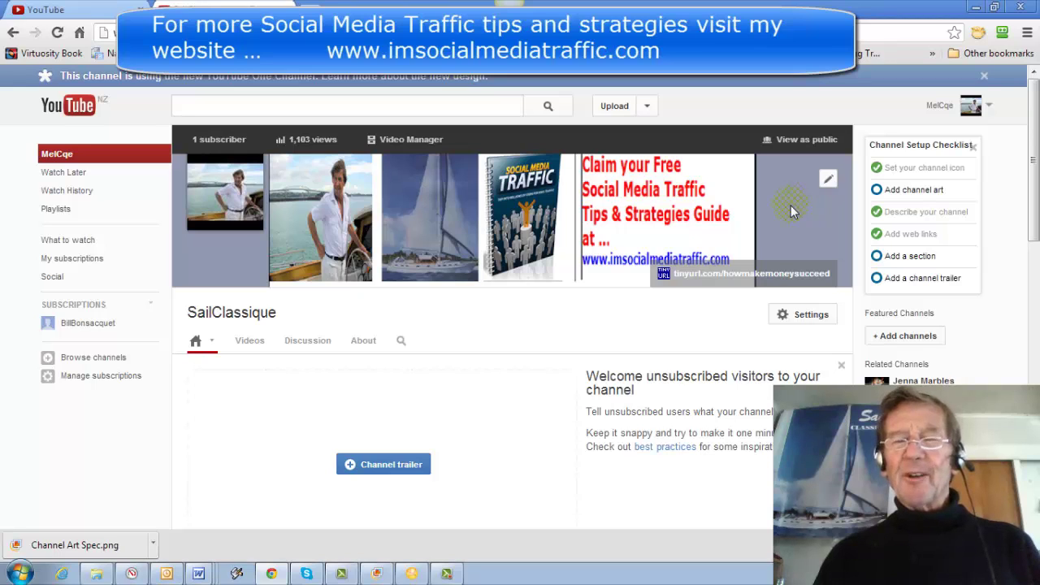
click(826, 179)
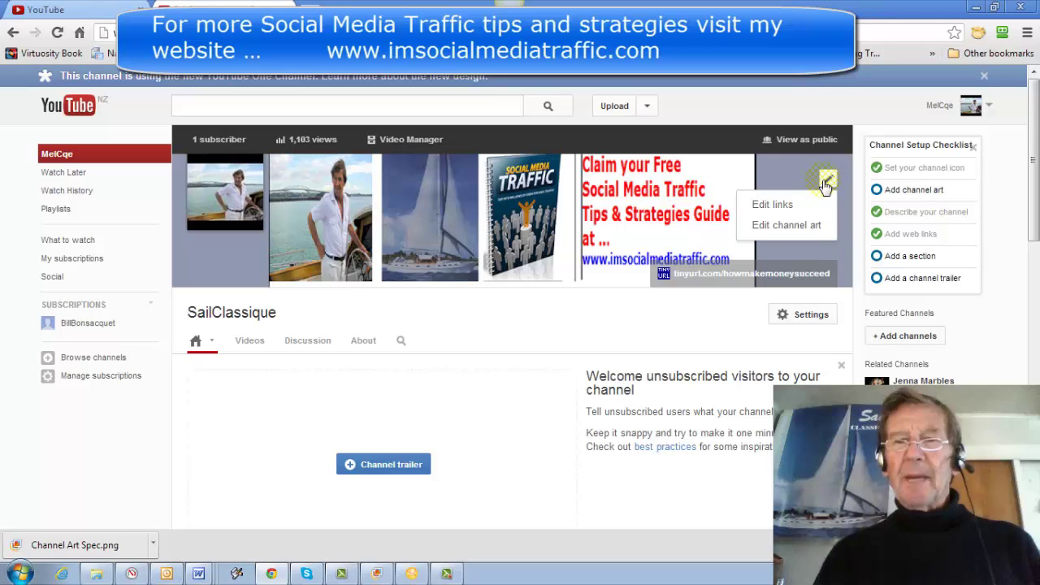
click(782, 187)
click(828, 180)
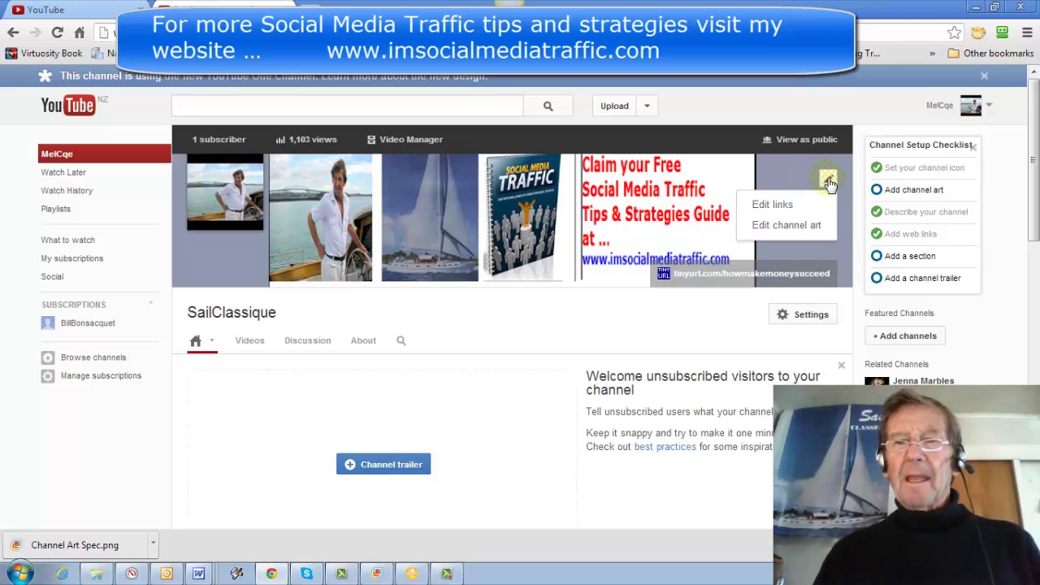
click(771, 227)
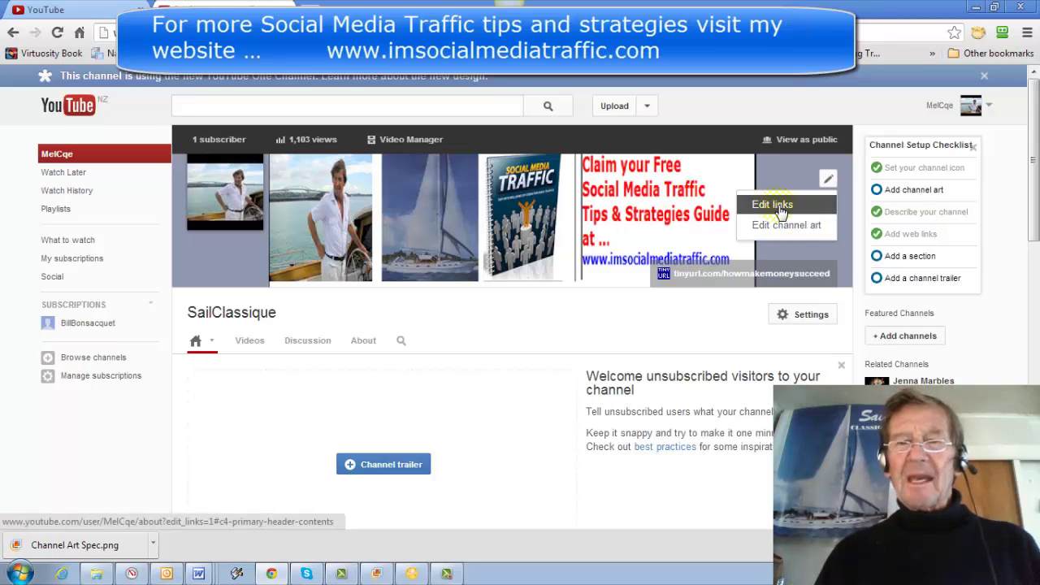
click(775, 260)
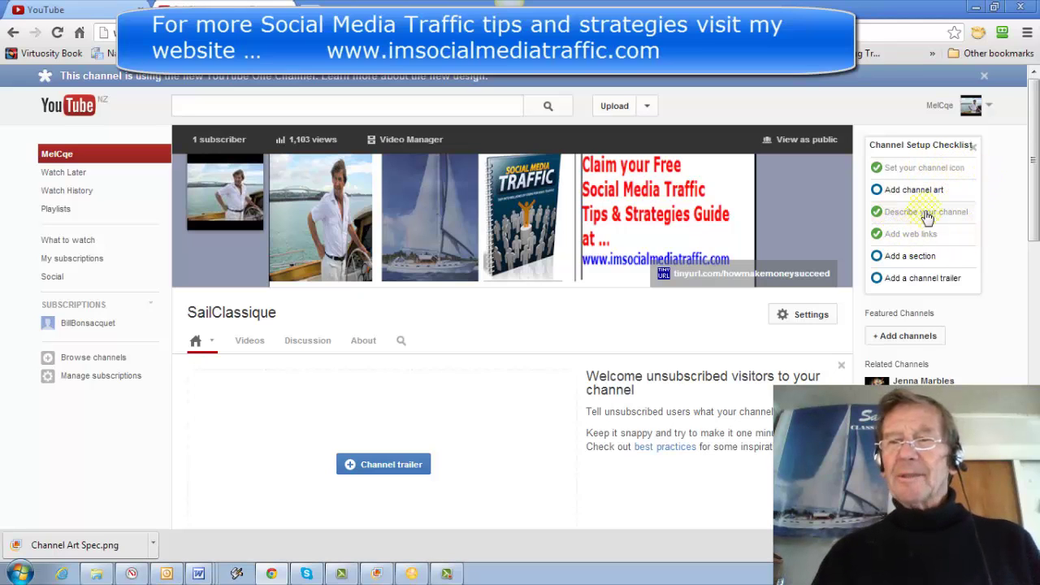
mouse_move(450, 381)
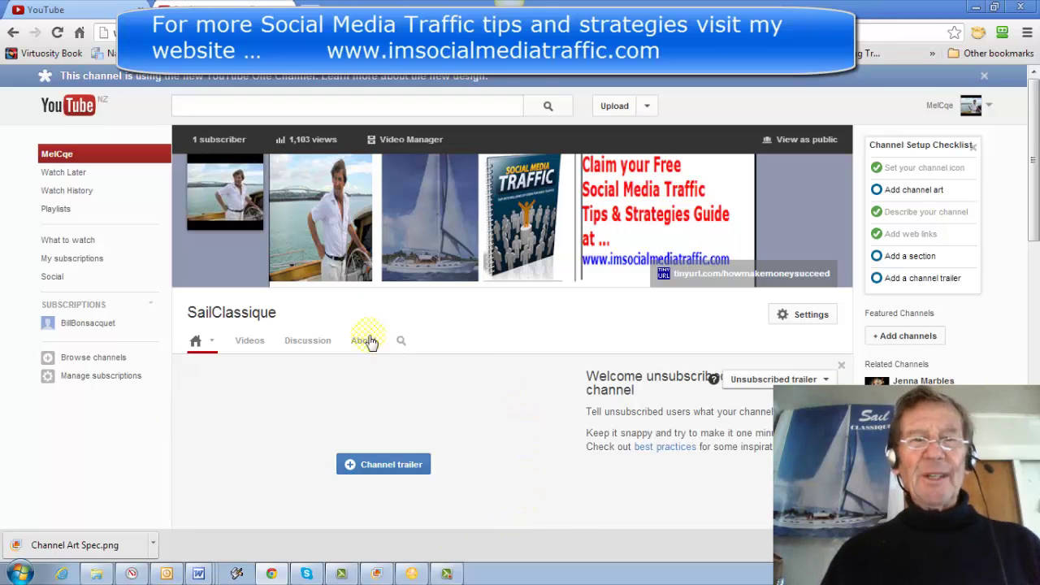
mouse_move(779, 183)
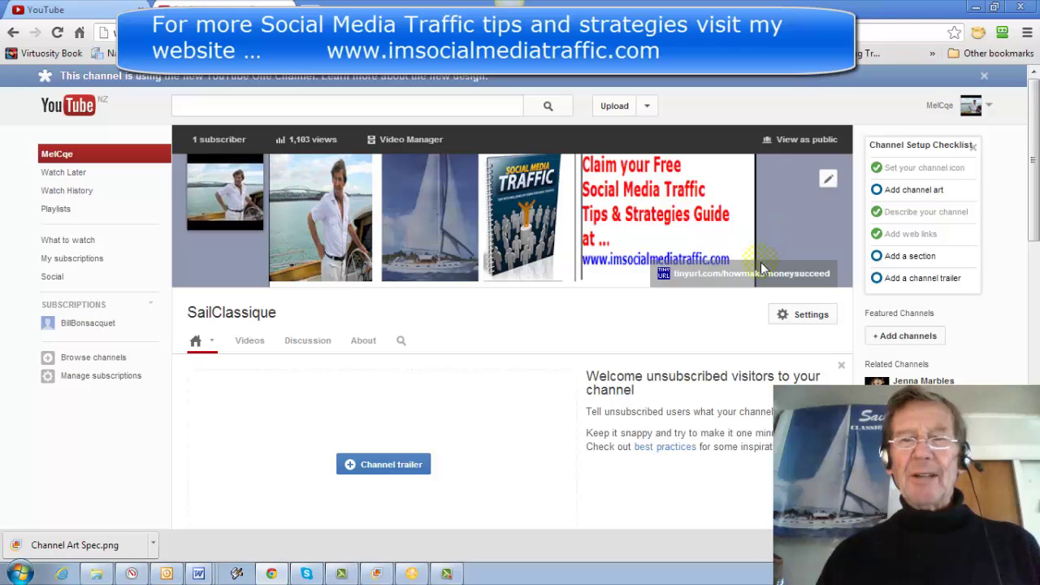